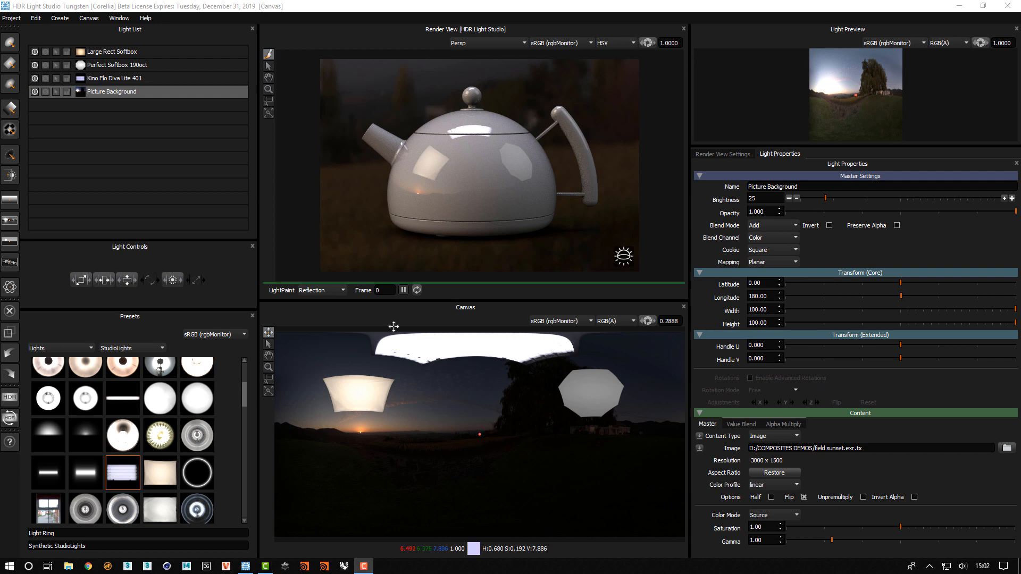
- Merge all four lights in the light list into one composite light and look at its contents
left_click(161, 52)
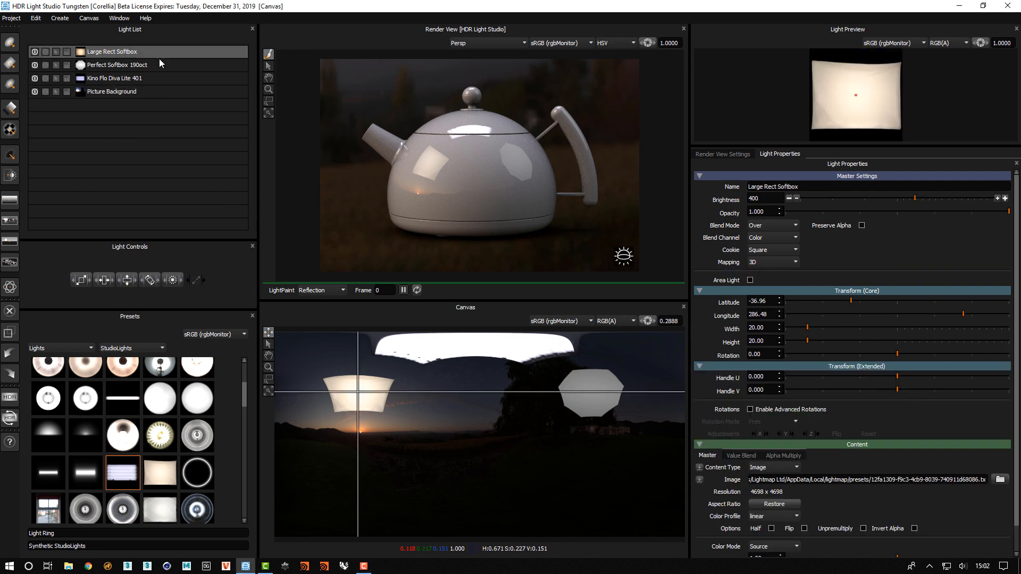
left_click(152, 91, "shift")
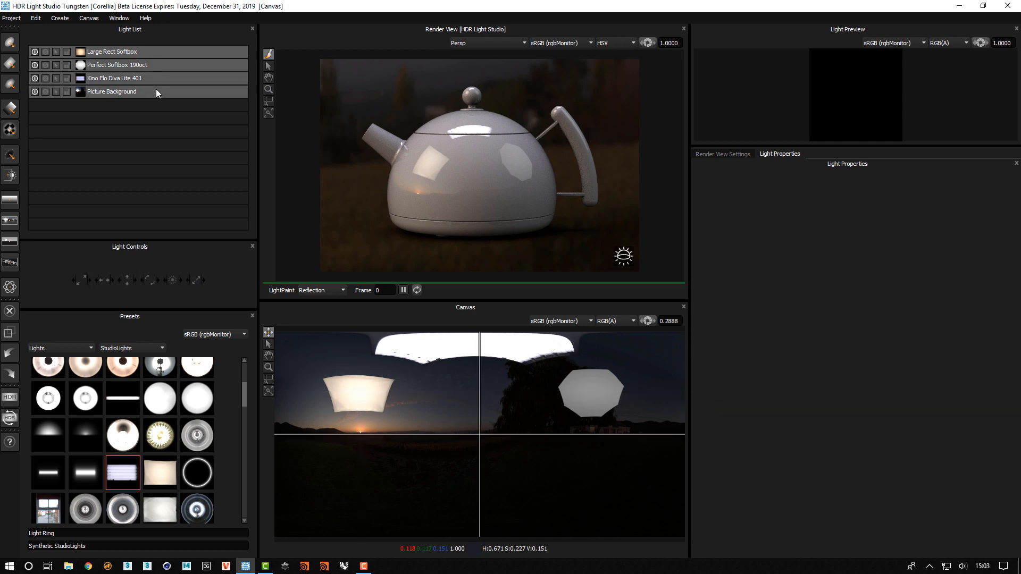
right_click(158, 93)
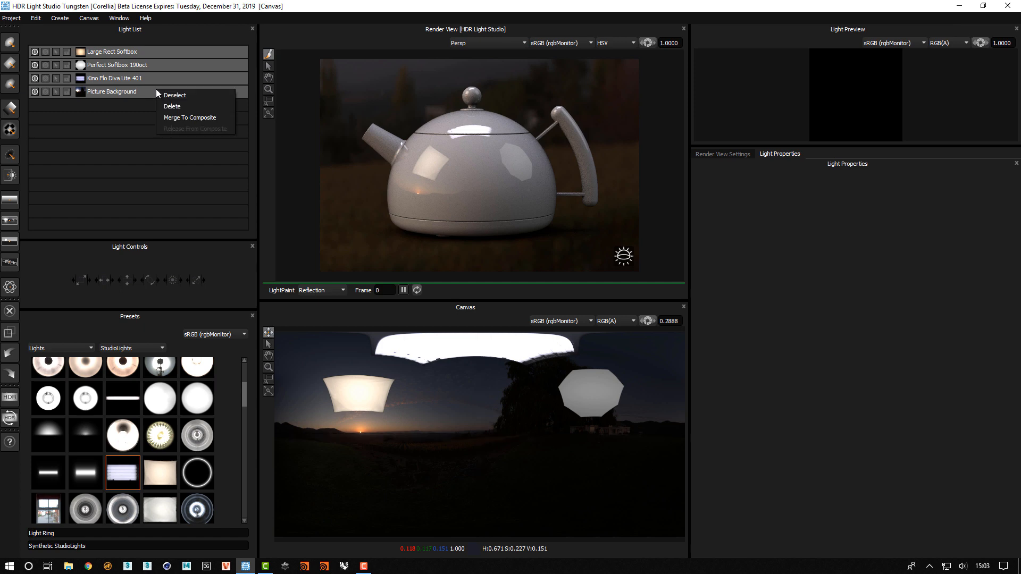
left_click(216, 117)
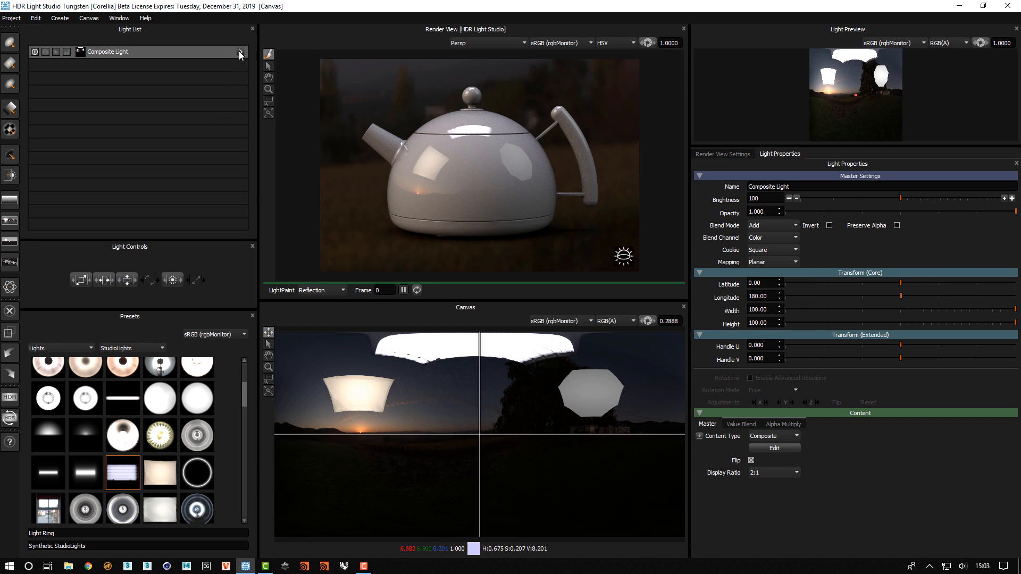
left_click(781, 450)
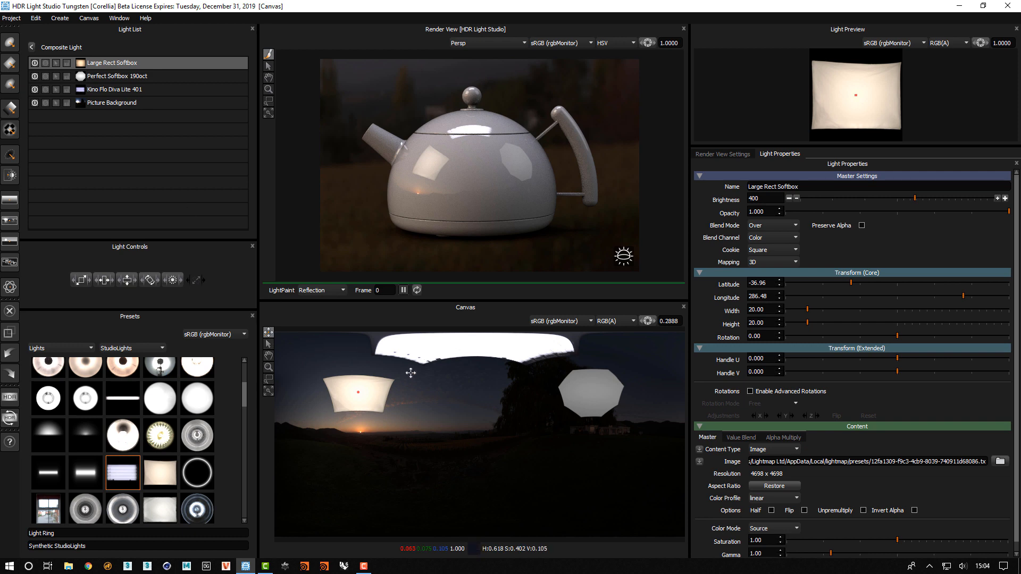
left_click(32, 48)
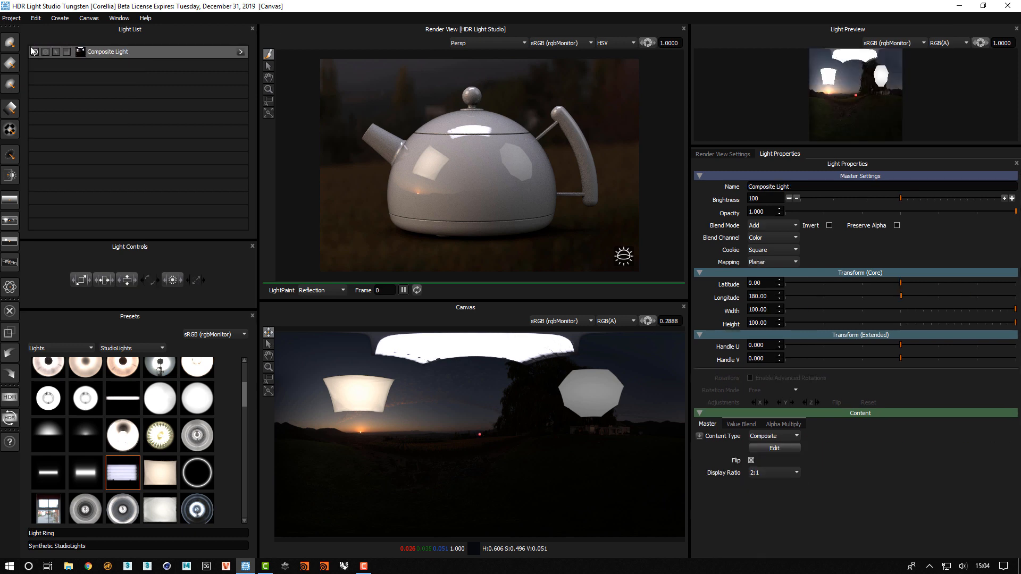
- Rename the composite light as Mark 1 Comp
double_click(108, 51)
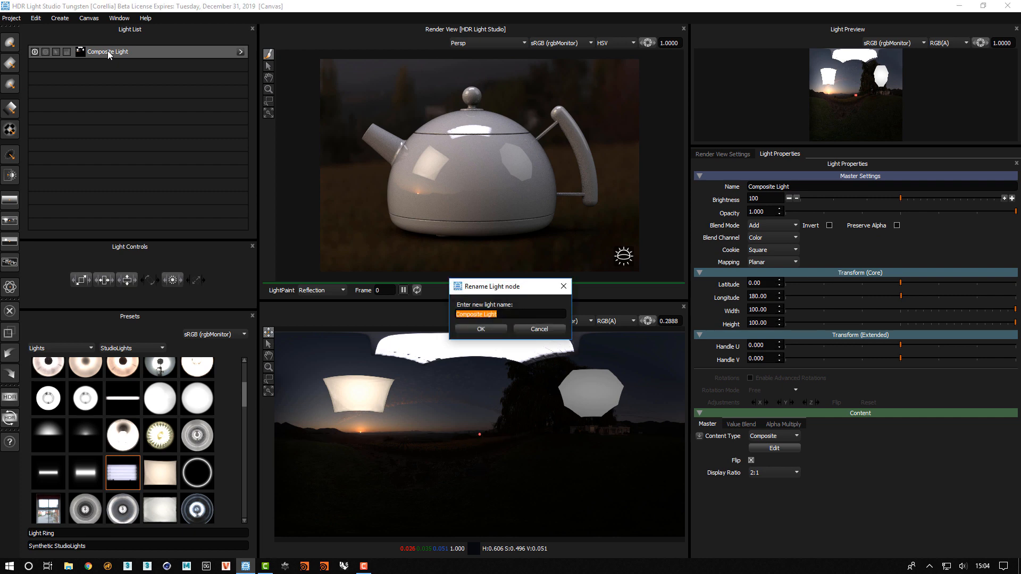
type("Mark 1 Comp")
key("Return")
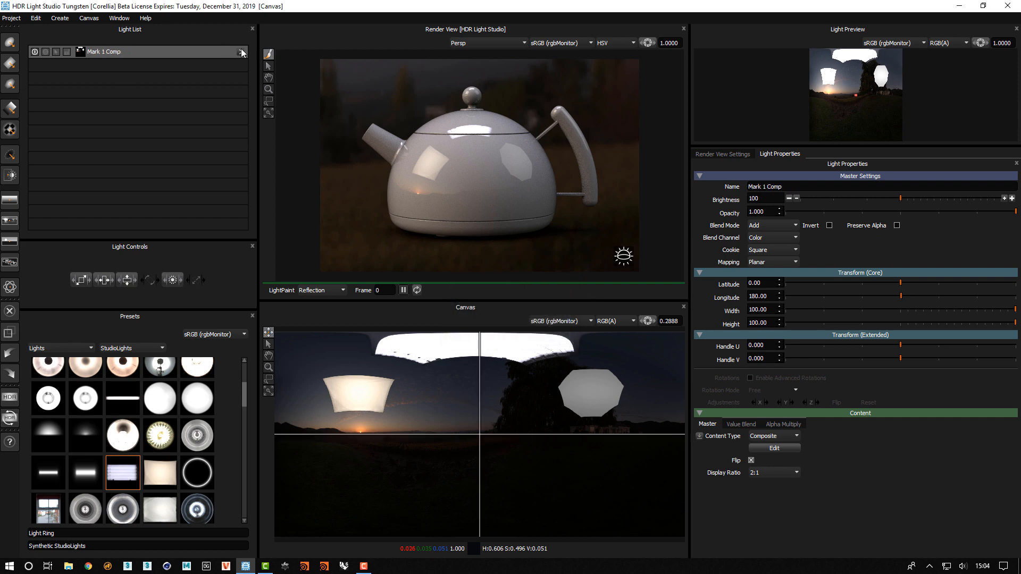
- Open Mark 1 Comp and reposition the Large Rect Softbox reflection on the teapot, ending near the spout at latitude -36.85 and longitude 287.26
left_click(240, 51)
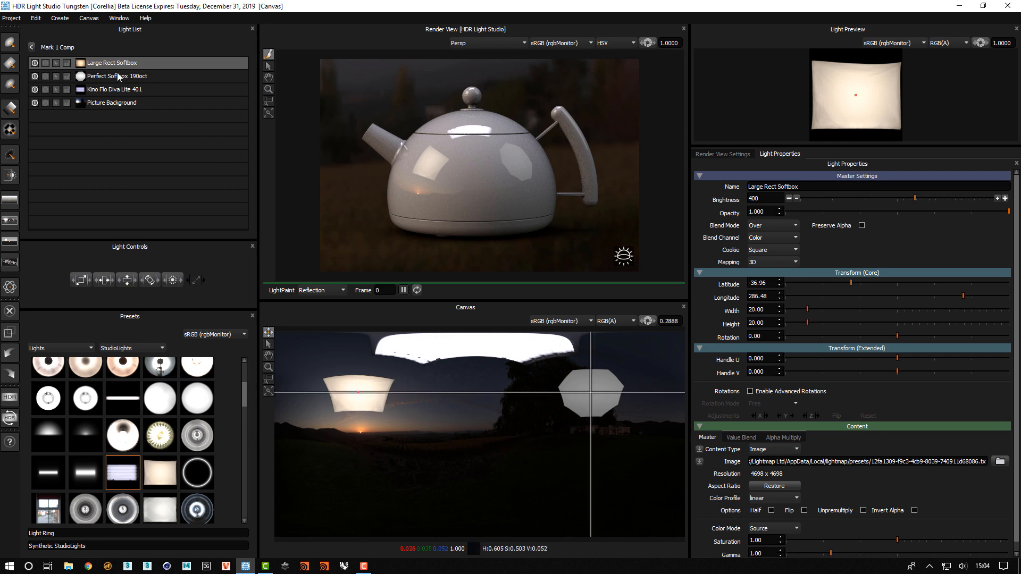
left_click(413, 164)
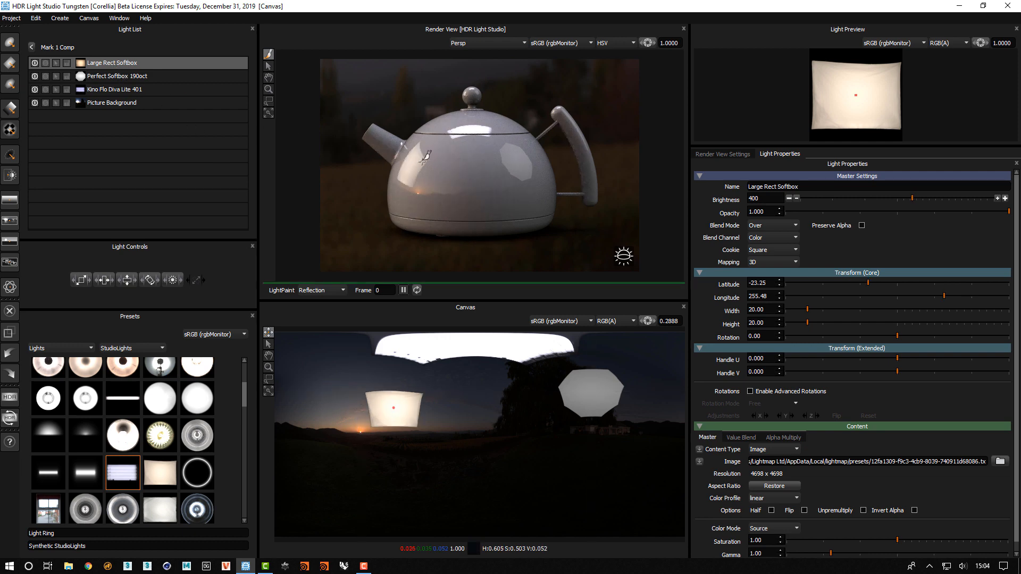
left_click(468, 165)
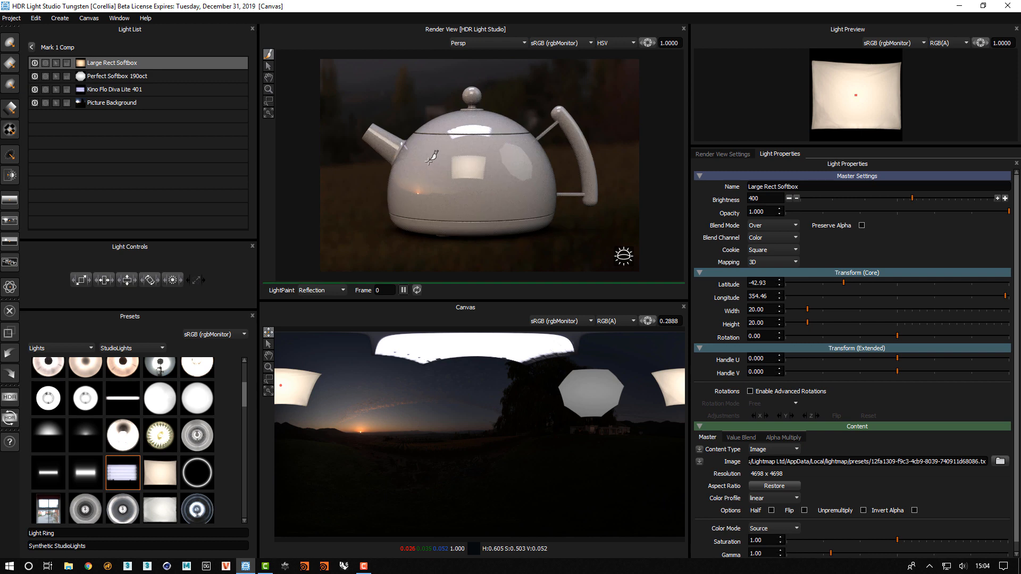
left_click(429, 161)
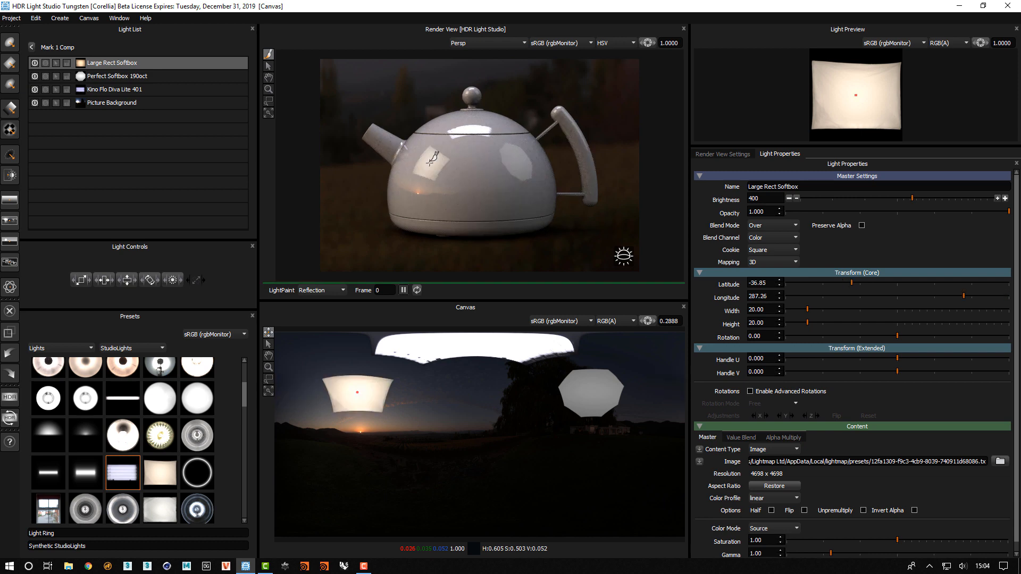
- Move Large Rect Softbox below Kino Flo Diva Lite 401 in the light order and remove it from the composite
left_click_drag(123, 63, 130, 89)
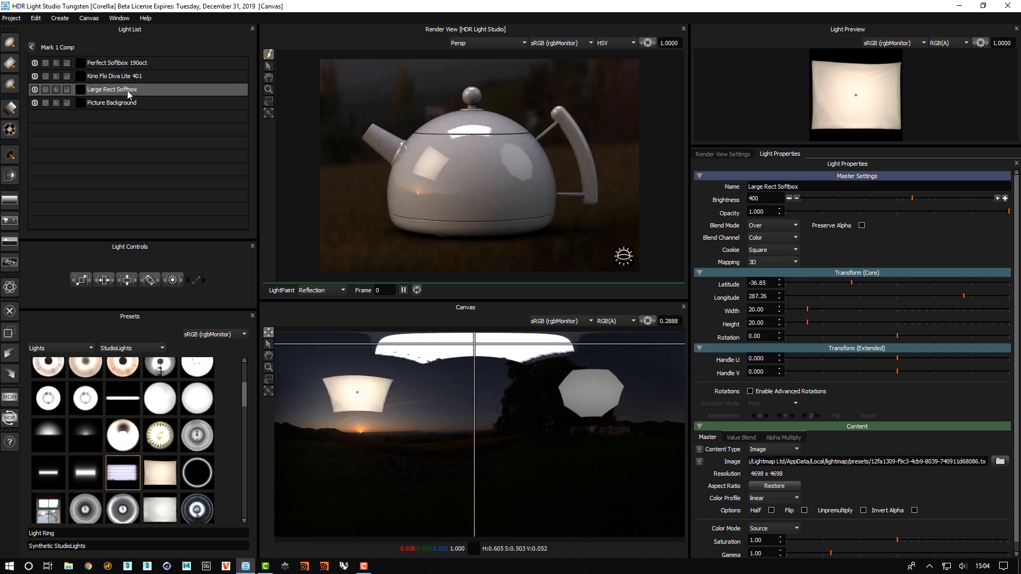
left_click(8, 334)
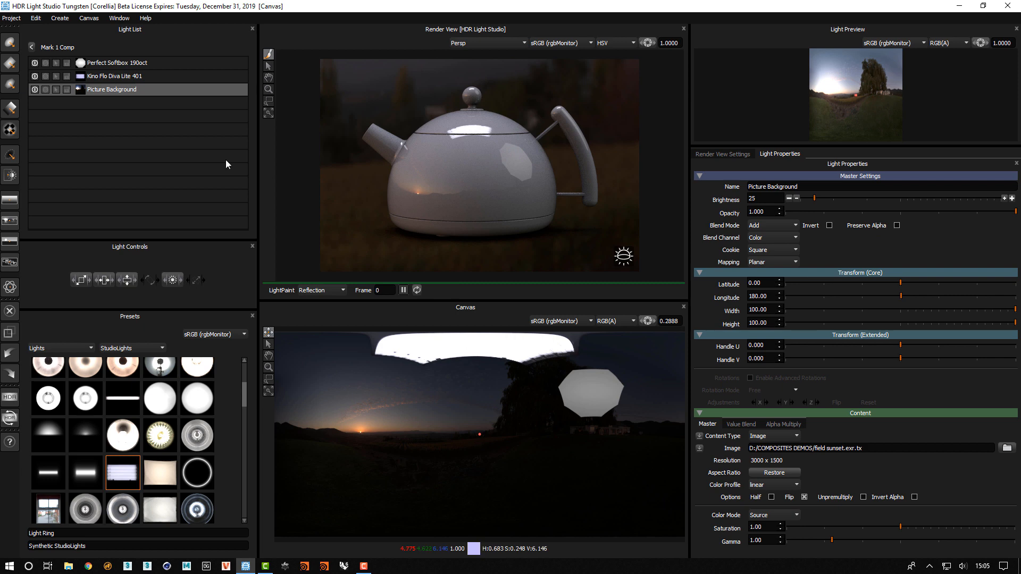
- Return to the main light list and look through the content types available for Mark 1 Comp
left_click(32, 48)
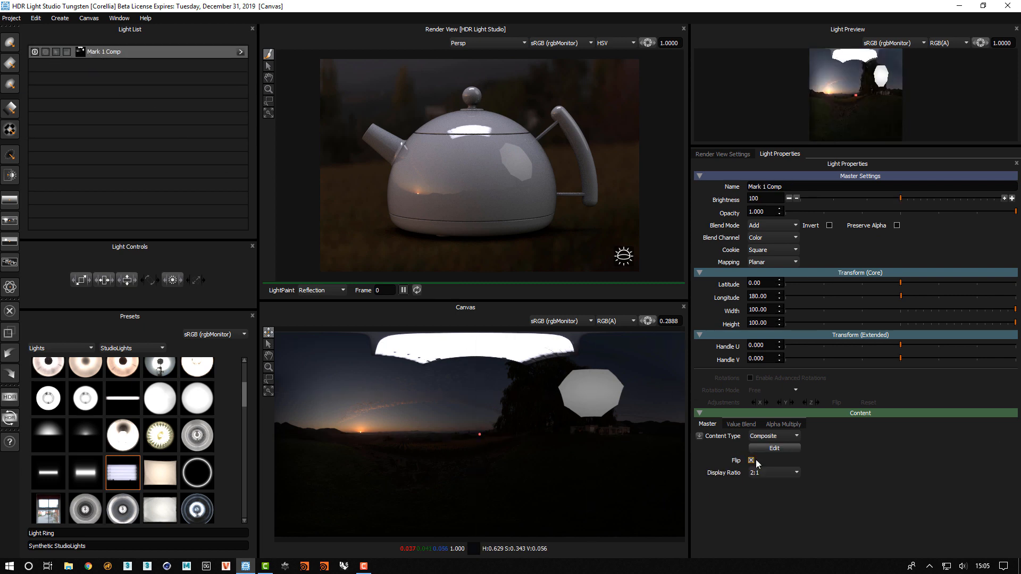
left_click(776, 437)
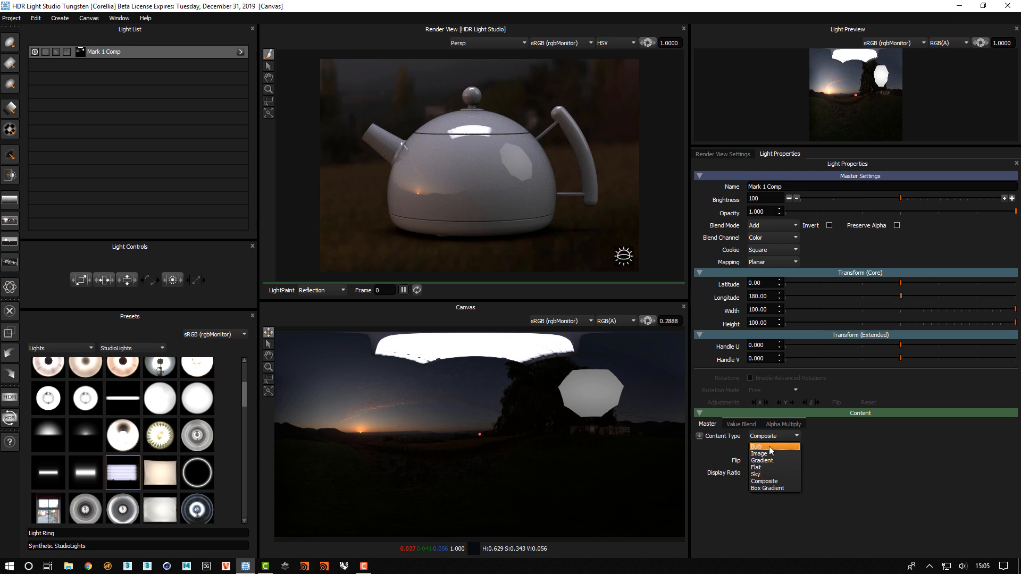
left_click(836, 435)
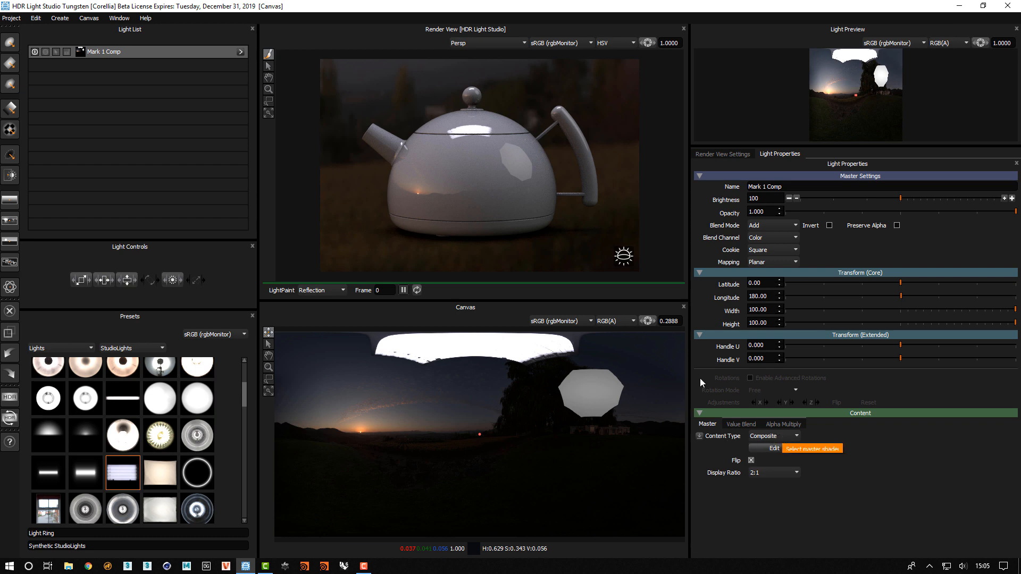
- Release Kino Flo Diva Lite 401 from Mark 1 Comp and return to the main light list
left_click(240, 52)
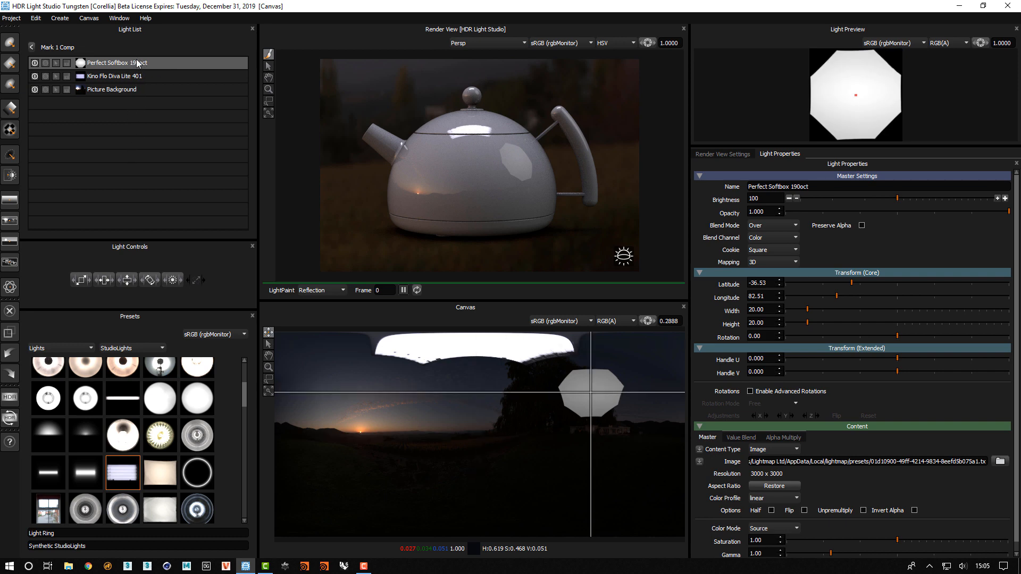
left_click(134, 77)
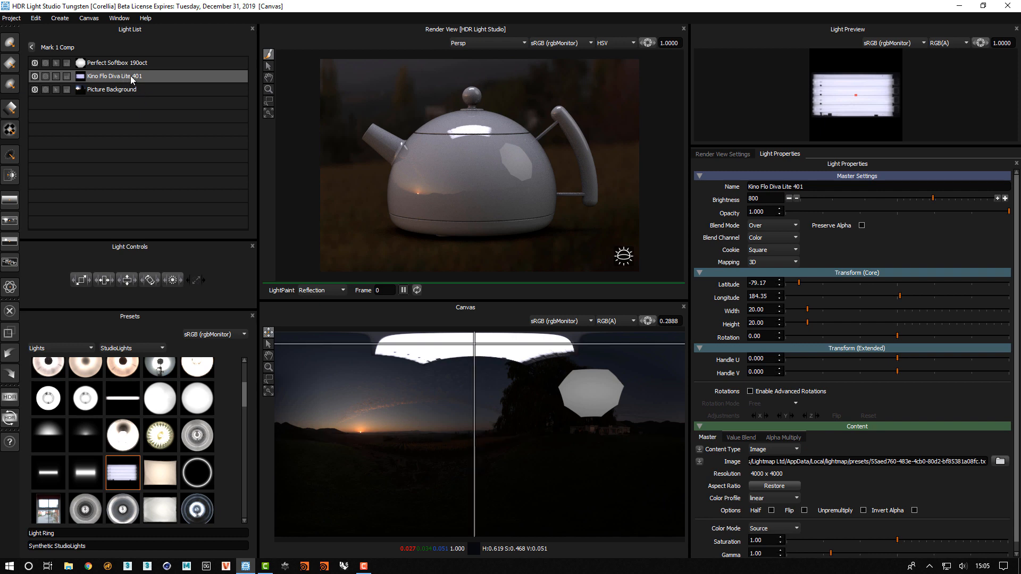
right_click(131, 77)
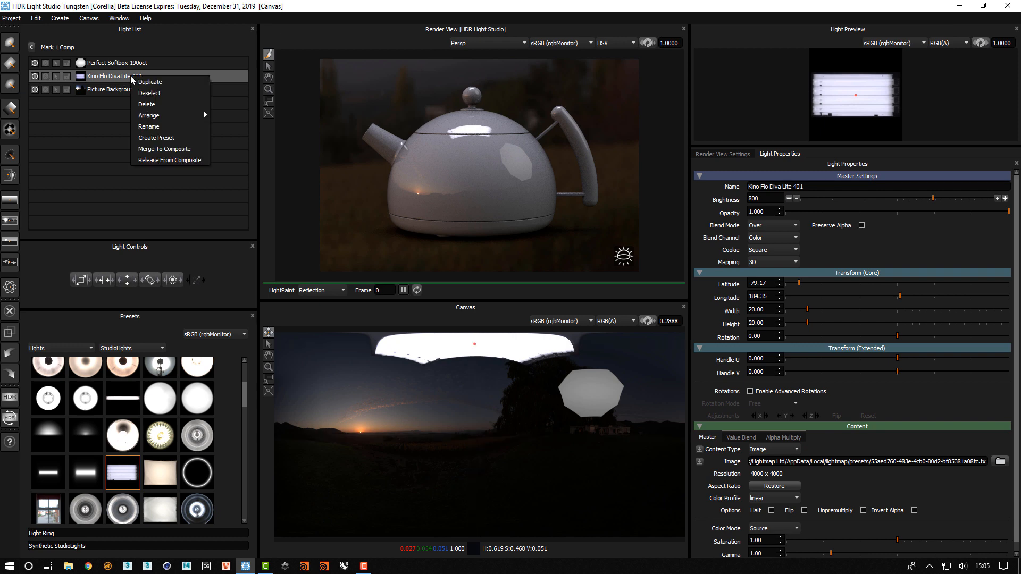
left_click(192, 162)
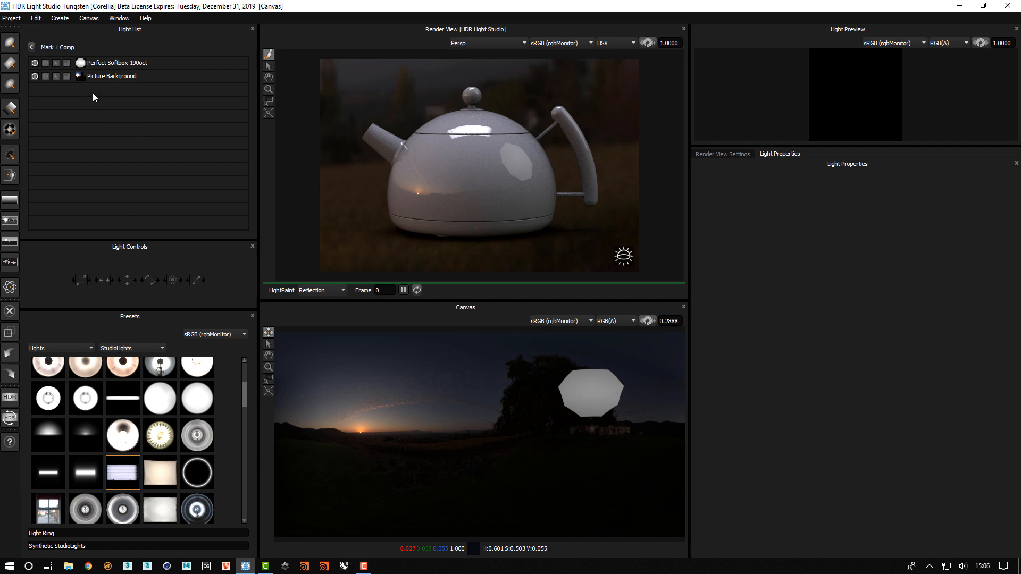
left_click(31, 47)
- Put Kino Flo Diva Lite 401 back into Mark 1 Comp and open the composite
left_click(128, 52)
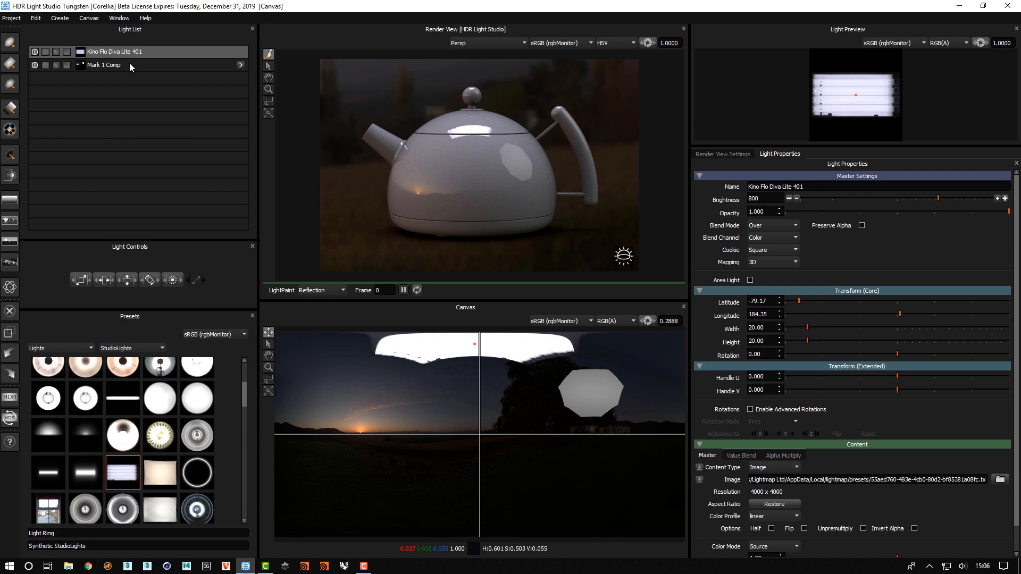
left_click_drag(129, 53, 146, 64)
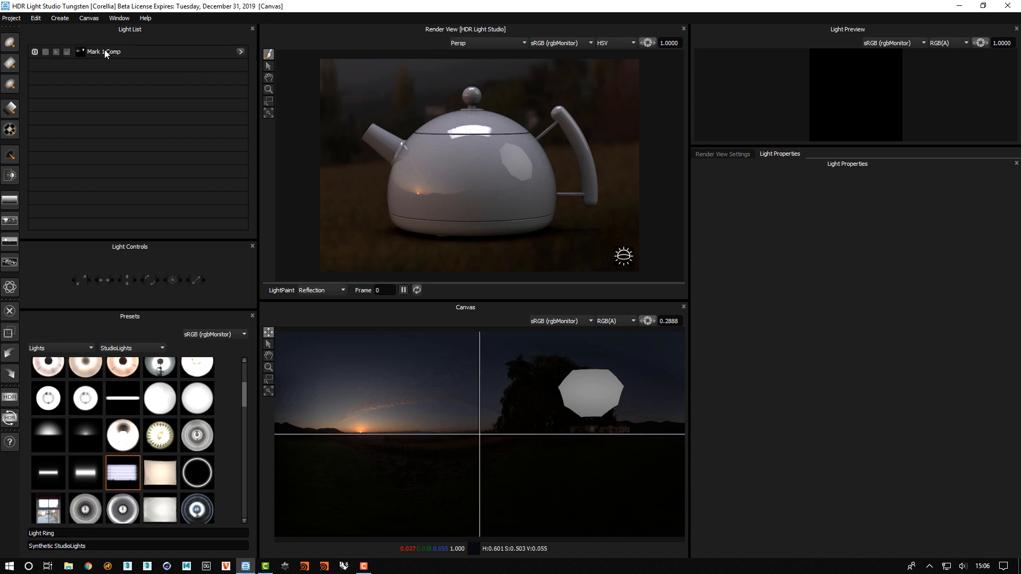
left_click(240, 52)
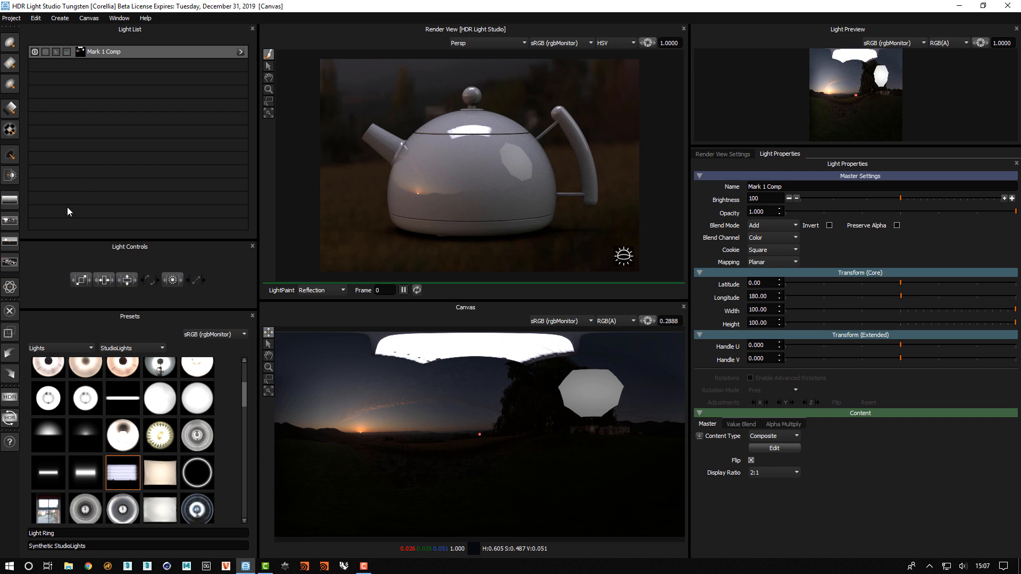
- Create a new composite light and add the Large Rect Softbox and Halogen Desk Lamp presets on opposite sides of its canvas
left_click(9, 263)
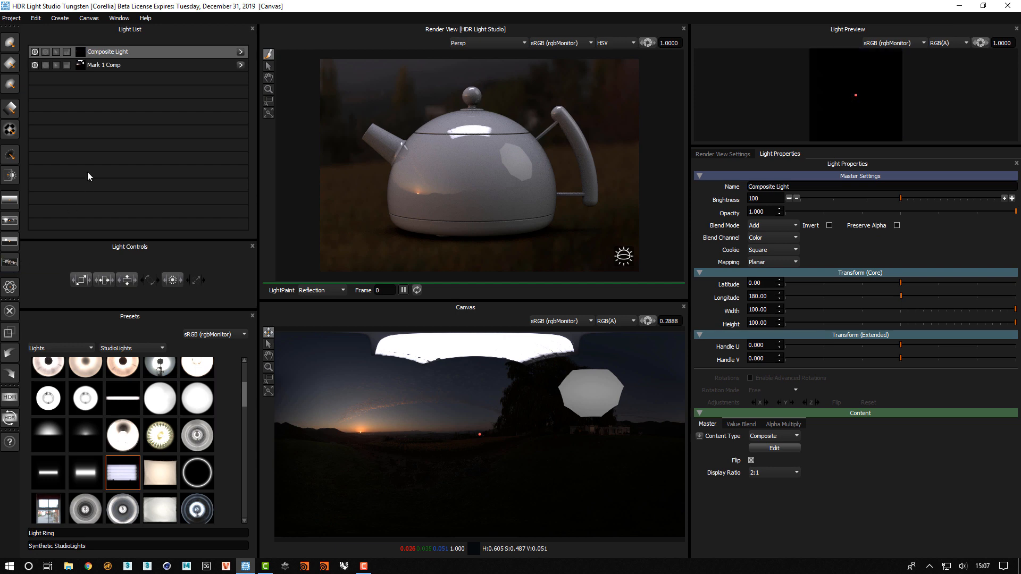
left_click(240, 53)
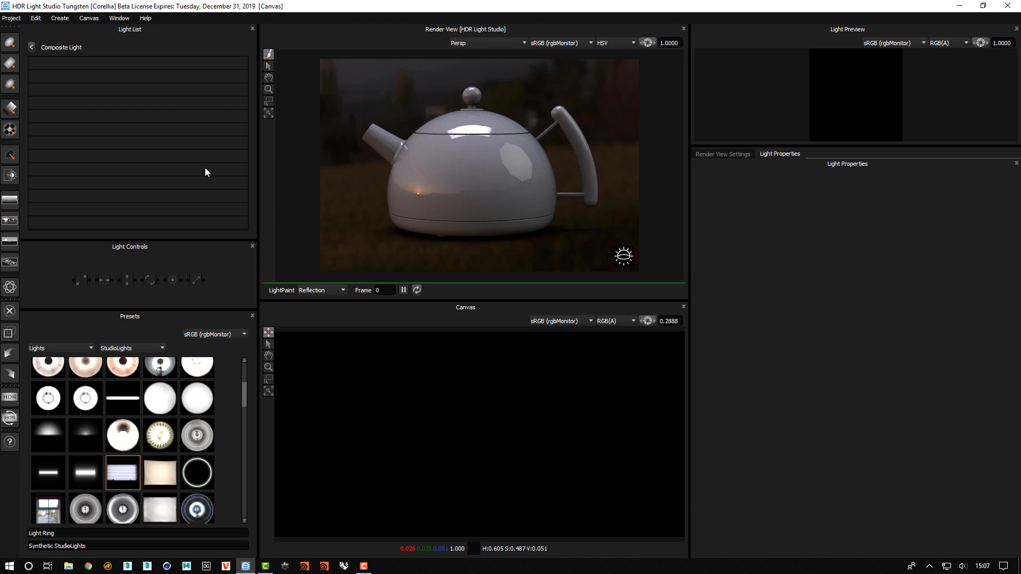
left_click_drag(160, 473, 366, 391)
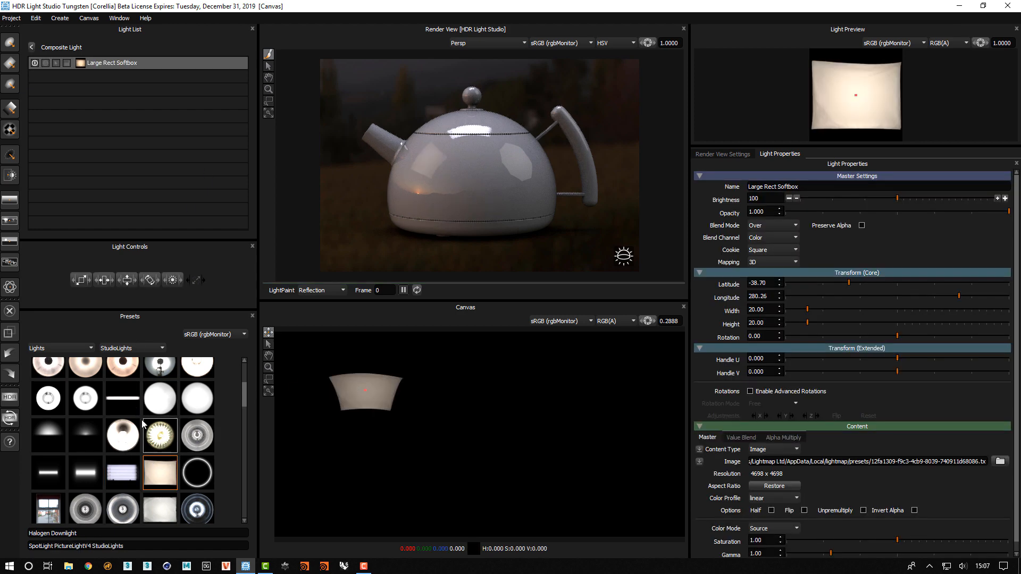
left_click_drag(125, 433, 334, 389)
left_click_drag(595, 382, 595, 382)
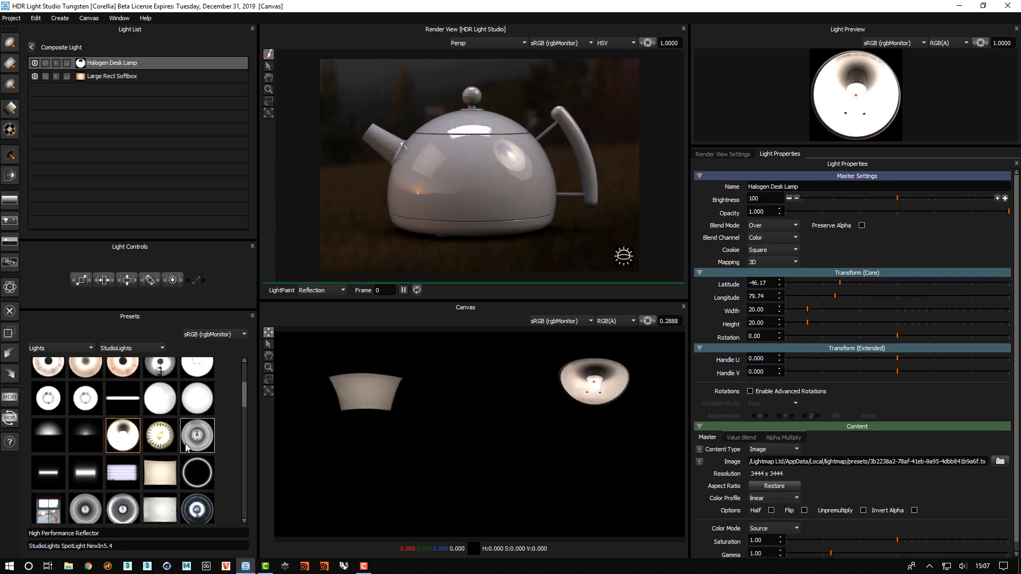
left_click_drag(160, 472, 479, 355)
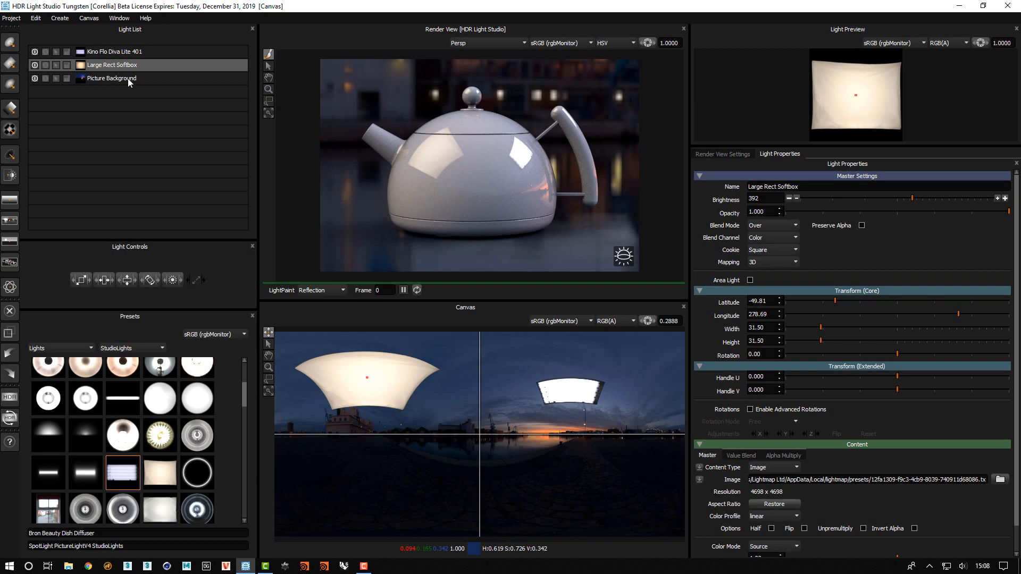
- In the harbour scene, merge Kino Flo Diva Lite 401, Large Rect Softbox and Picture Background into a composite light
left_click(127, 78)
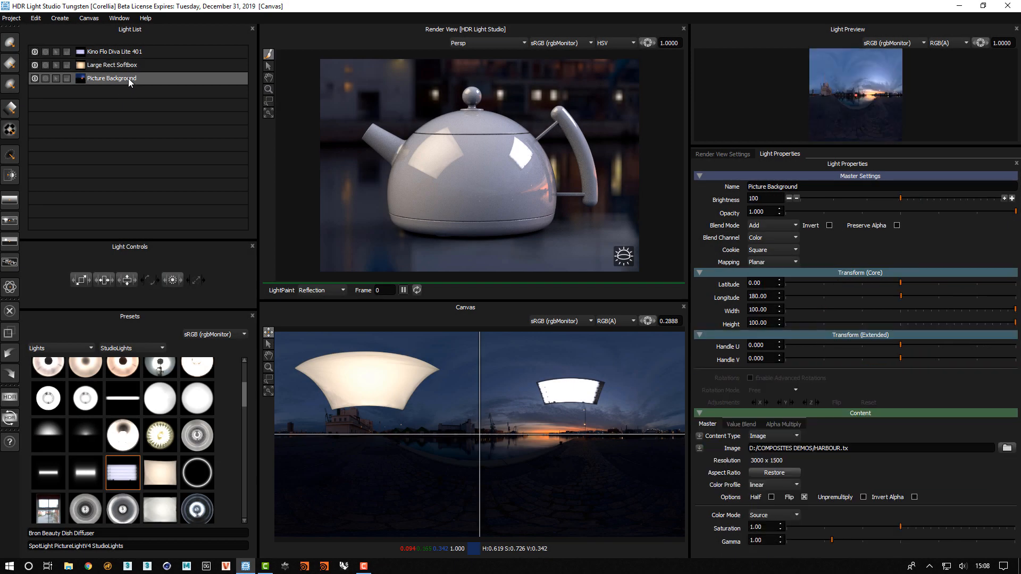
left_click(131, 51, "shift")
right_click(132, 51)
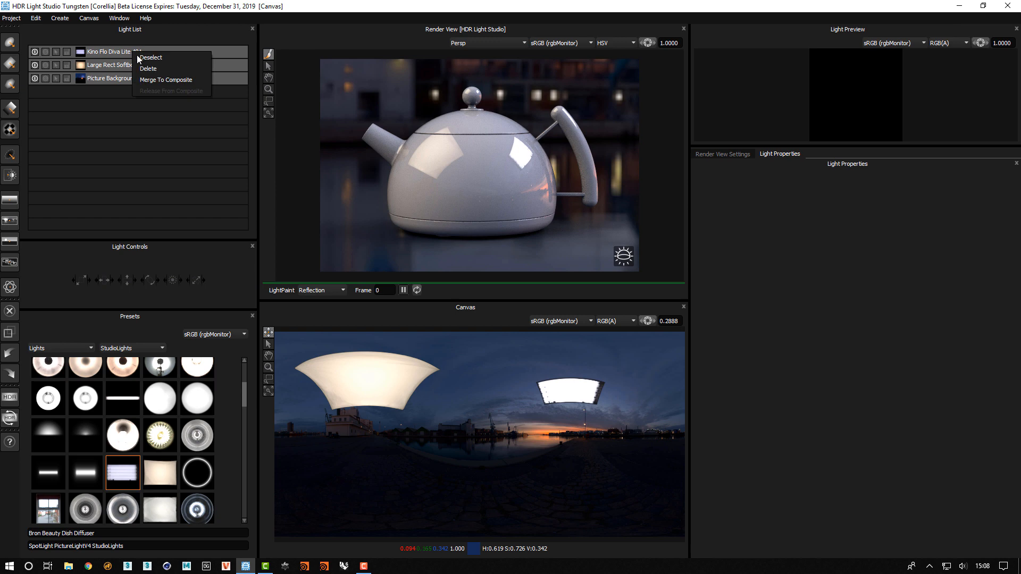
left_click(160, 80)
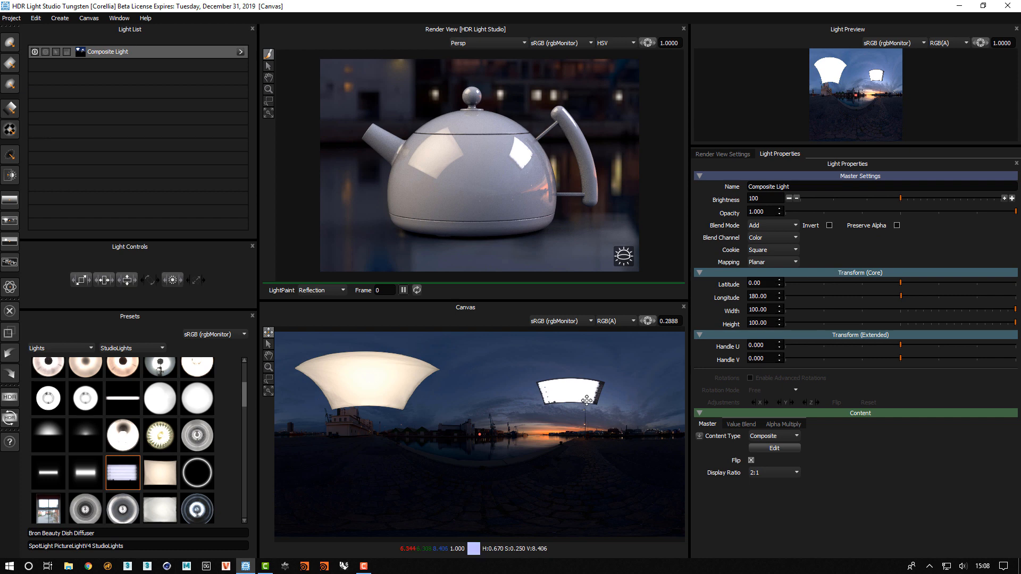
- Turn the harbour composite light off and on again to check its effect
left_click(99, 55)
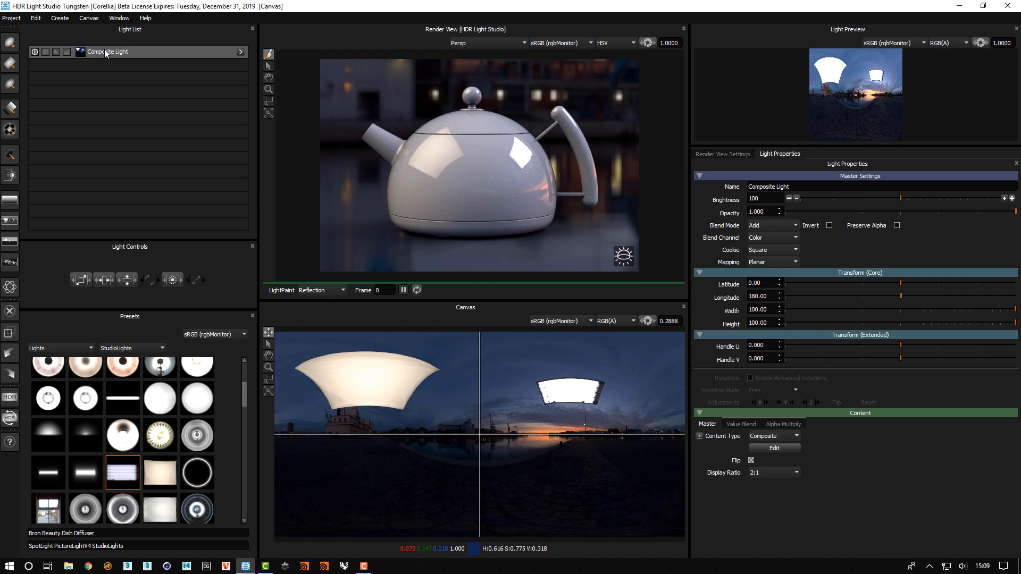
left_click(34, 52)
left_click(35, 51)
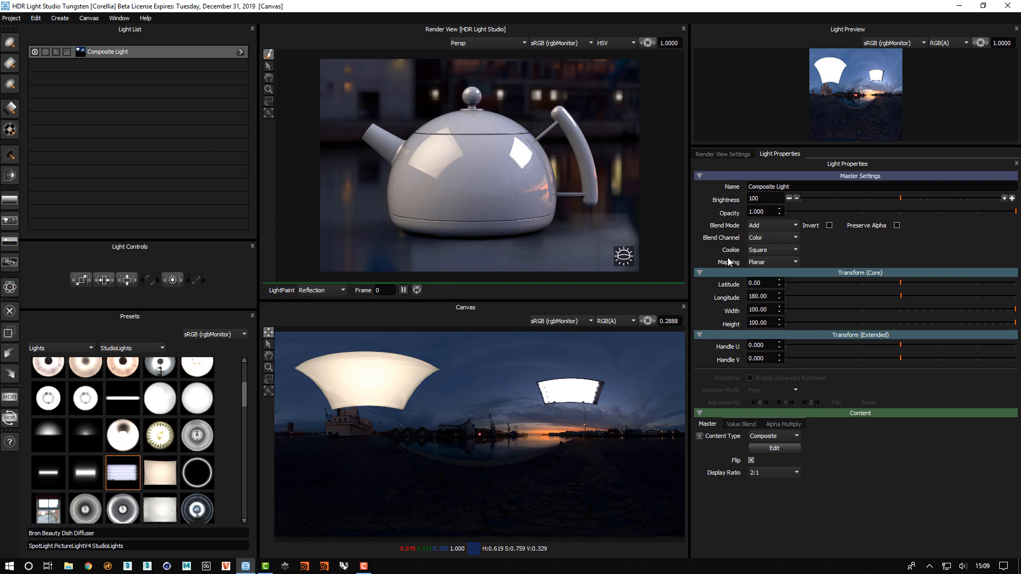
- Set the composite light's brightness to 95 and its longitude to 290.18
left_click(1012, 199)
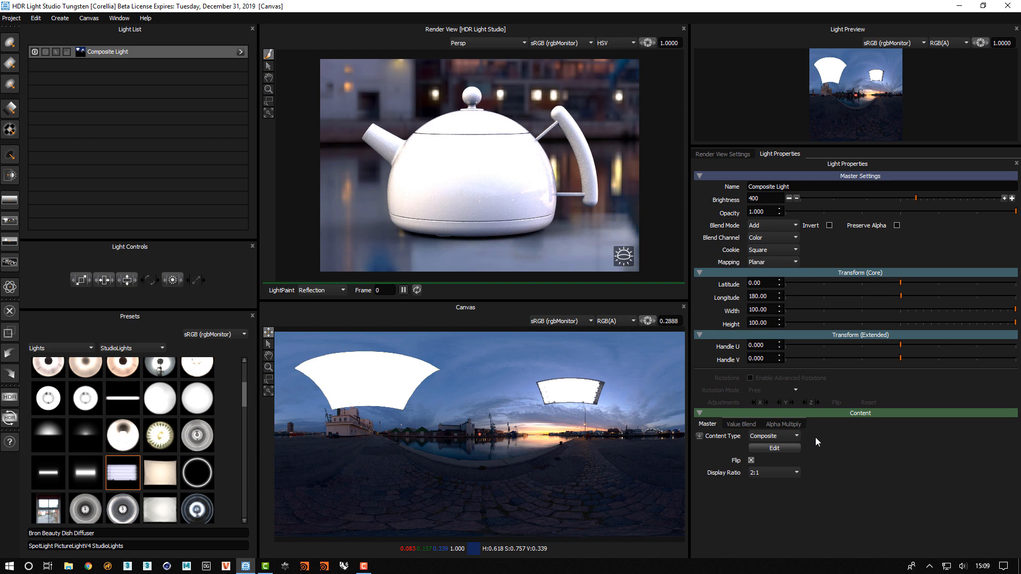
left_click(870, 198)
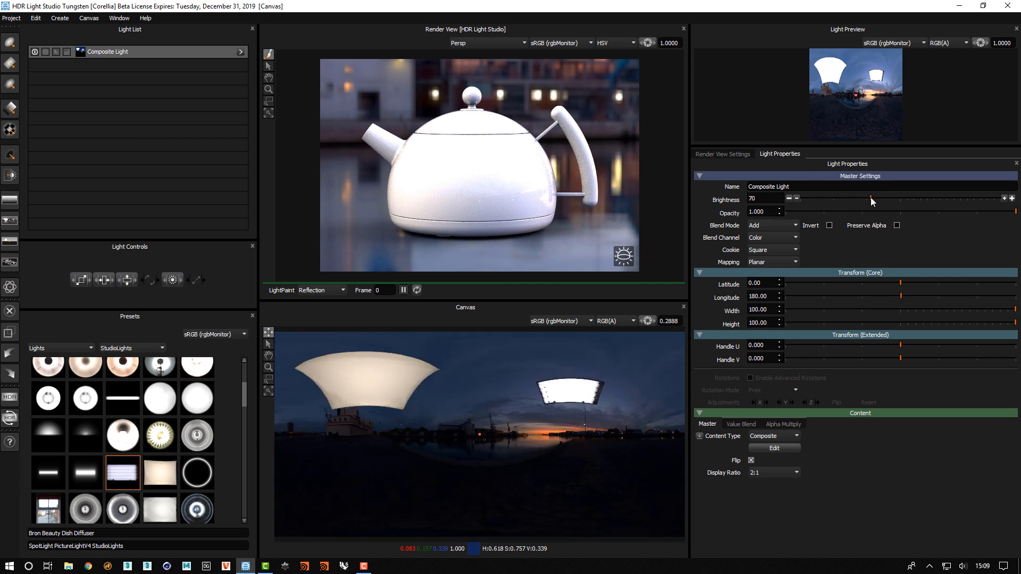
left_click_drag(850, 198, 896, 199)
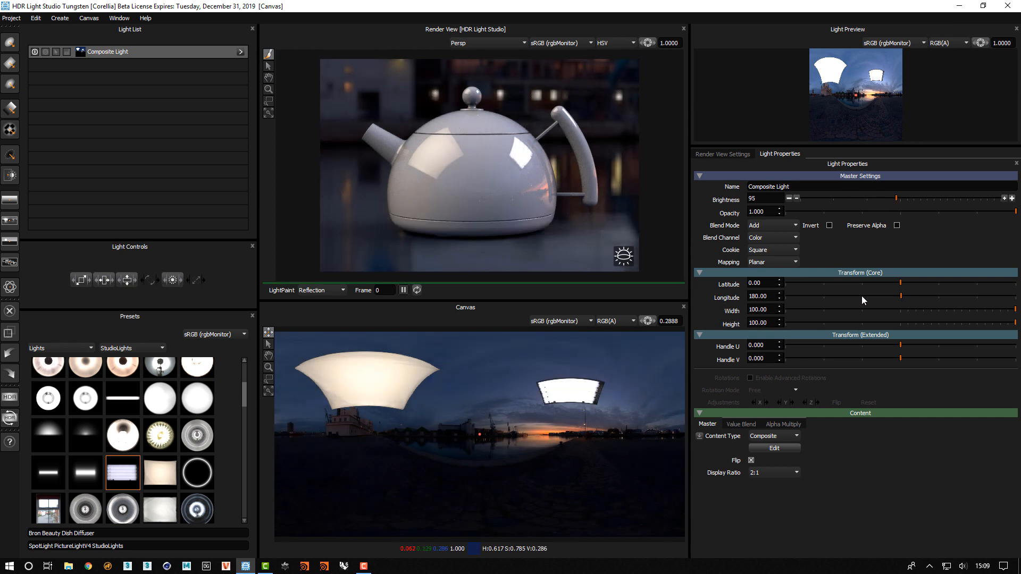
left_click_drag(879, 294, 971, 295)
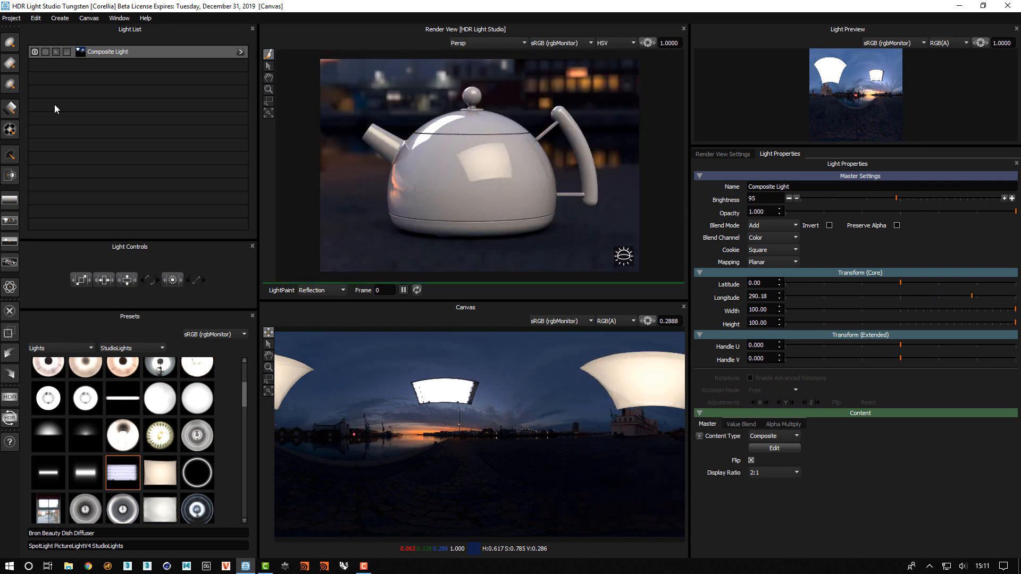